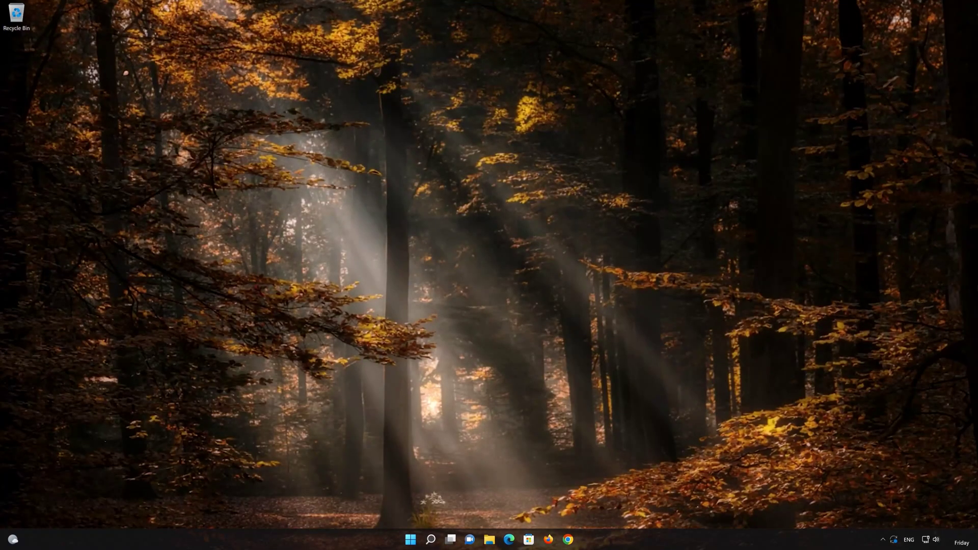
- Search Start for 'troubleshoot settings' and launch the Troubleshoot settings page
{"action": "key", "text": "super"}
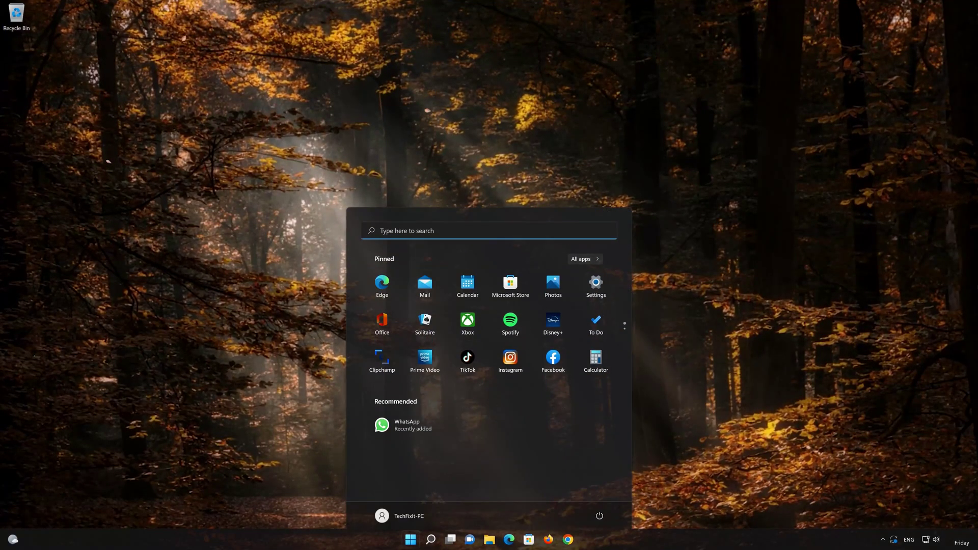
{"action": "type", "text": "trouble"}
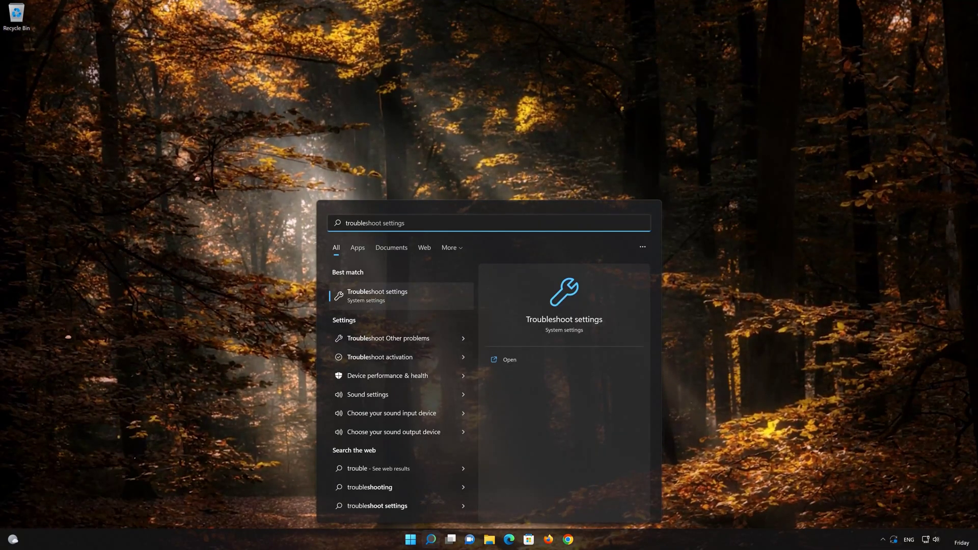
{"action": "type", "text": "shoot settings"}
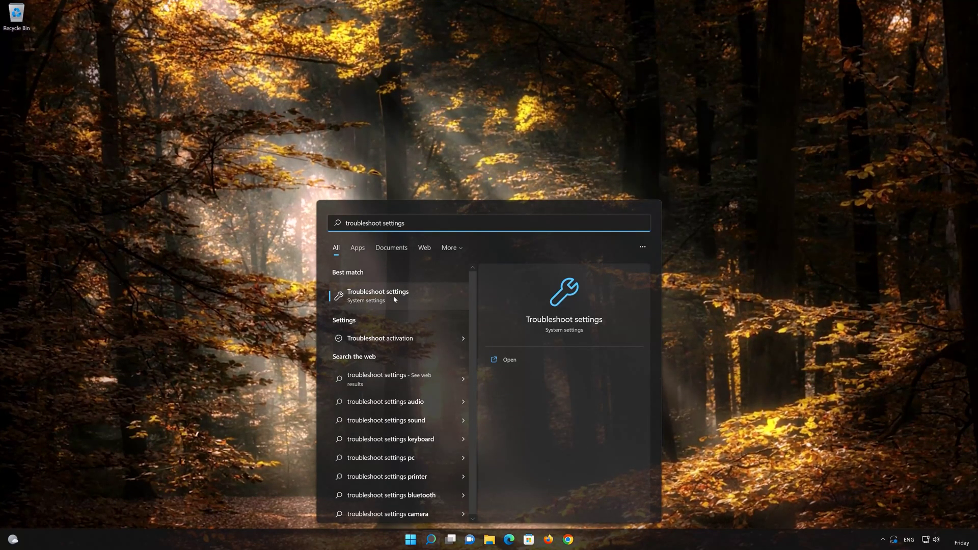
{"action": "left_click", "coordinate": [401, 298]}
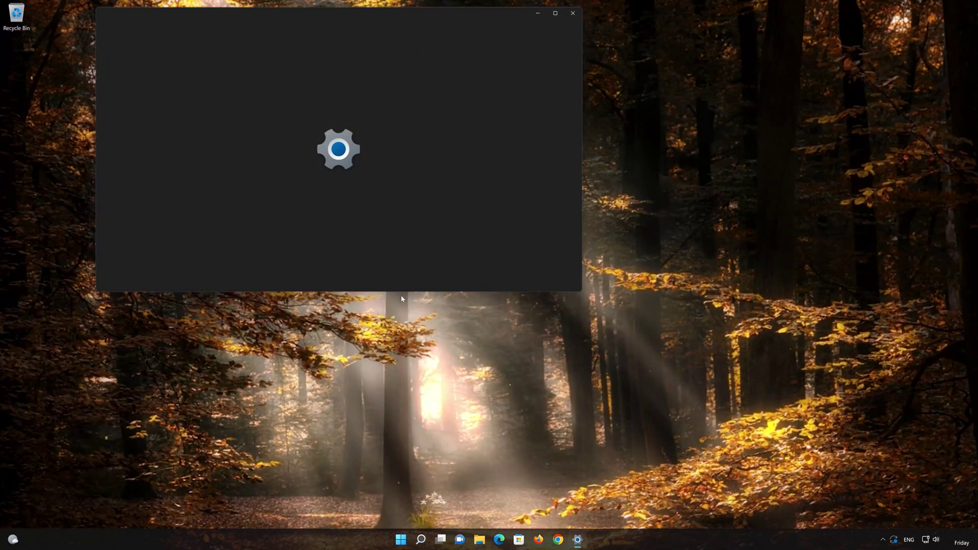
- From Other troubleshooters, run the Playing Audio troubleshooter
{"action": "left_click_drag", "start_coordinate": [398, 23], "coordinate": [580, 111]}
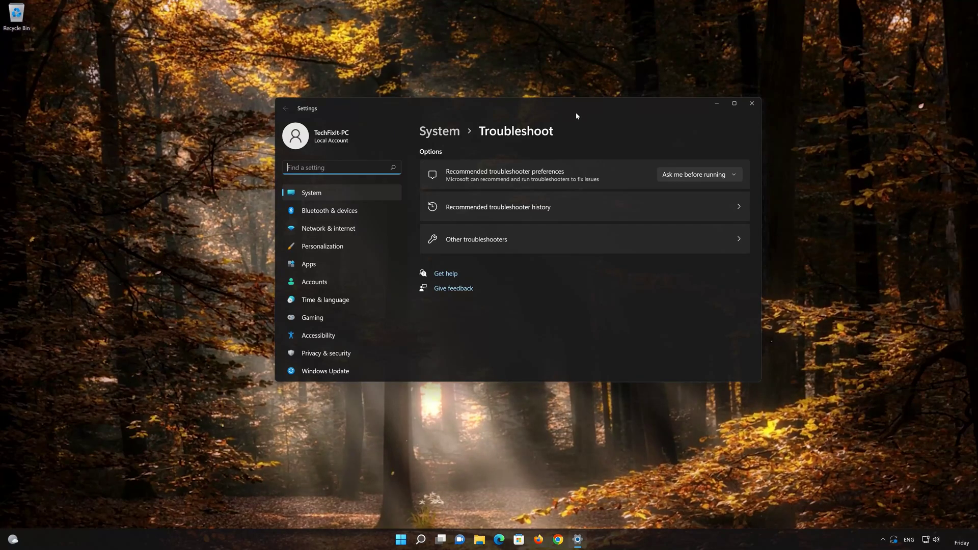
{"action": "left_click", "coordinate": [509, 238]}
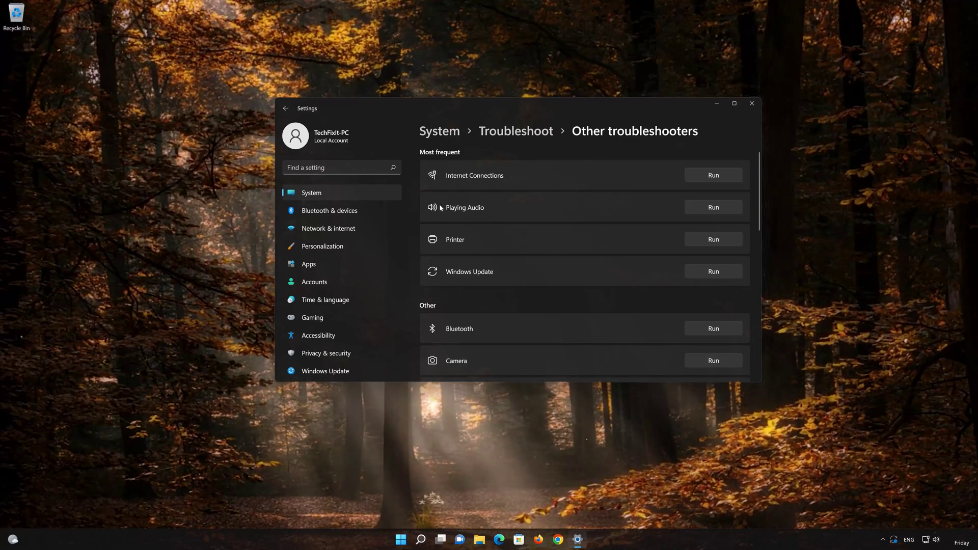
{"action": "left_click", "coordinate": [714, 208]}
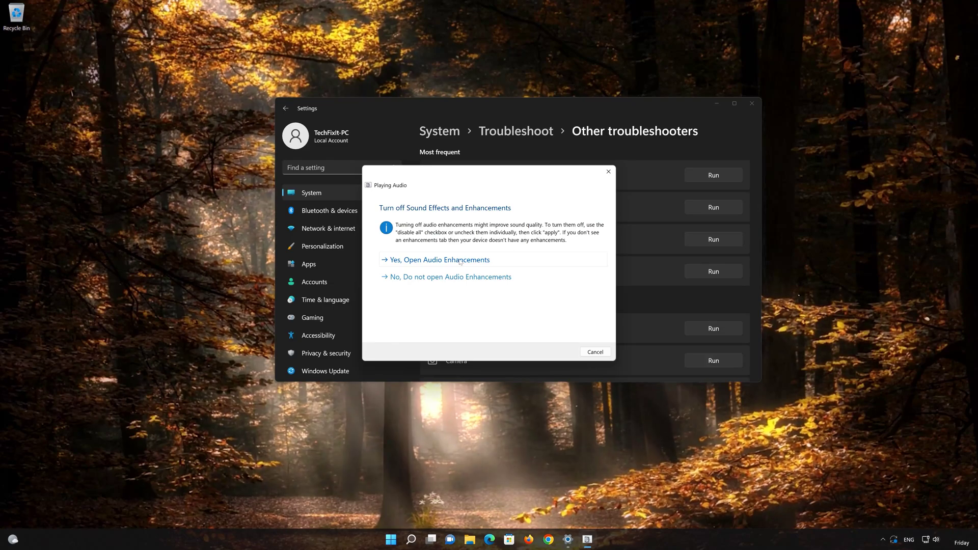
- Agree to 'Yes, Open Audio Enhancements' and bring up the Speakers Properties window
{"action": "left_click", "coordinate": [480, 261]}
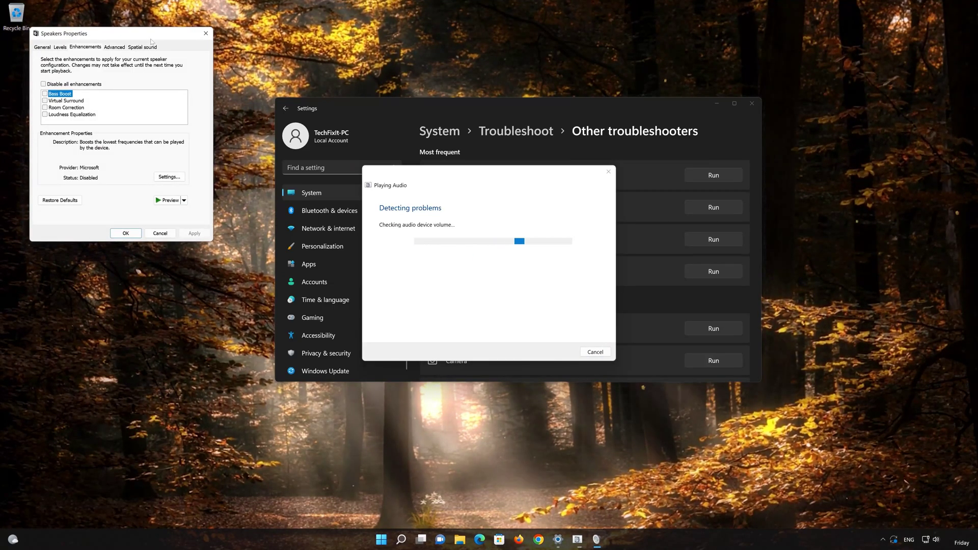
{"action": "mouse_move", "coordinate": [150, 42]}
{"action": "left_mouse_down"}
{"action": "mouse_move", "coordinate": [196, 79]}
{"action": "mouse_move", "coordinate": [427, 149]}
{"action": "left_mouse_up"}
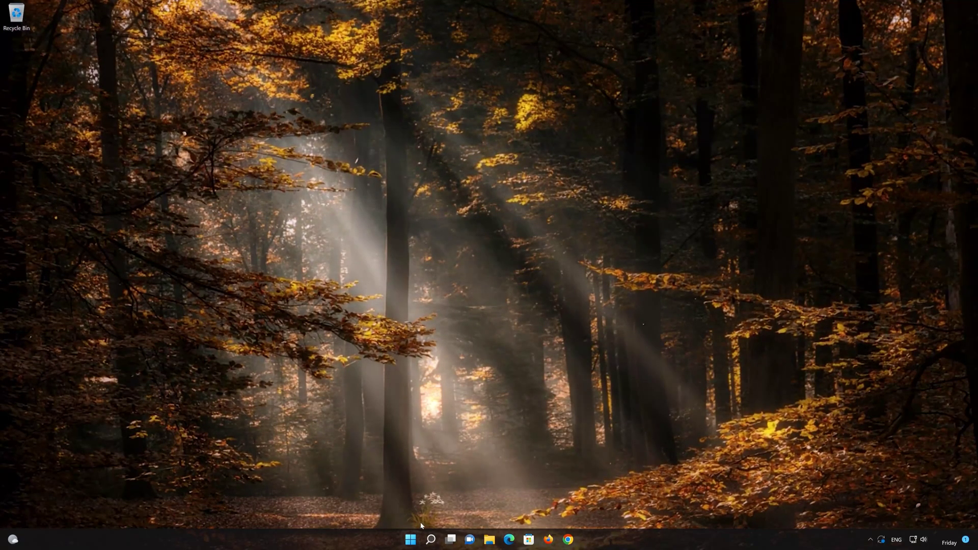
- Launch Device Manager via Win+X and bring up actions for Speakers (High Definition Audio Device)
{"action": "key", "text": "super+x"}
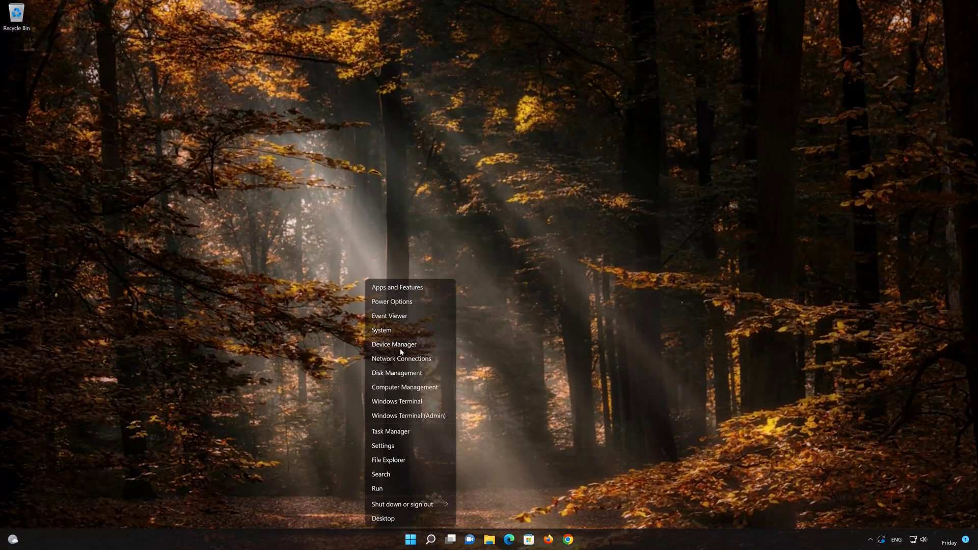
{"action": "left_click", "coordinate": [426, 343]}
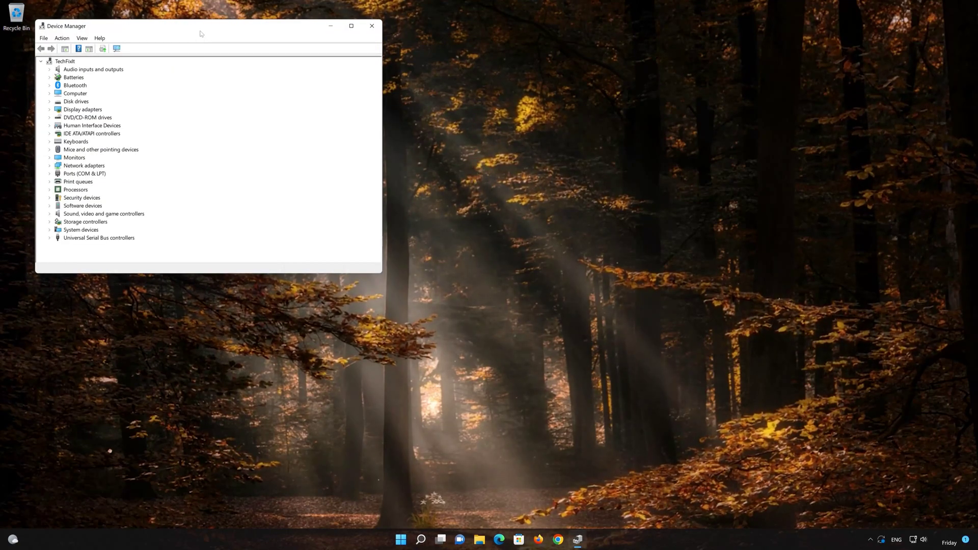
{"action": "mouse_move", "coordinate": [200, 34]}
{"action": "left_mouse_down"}
{"action": "mouse_move", "coordinate": [311, 82]}
{"action": "mouse_move", "coordinate": [483, 117]}
{"action": "left_mouse_up"}
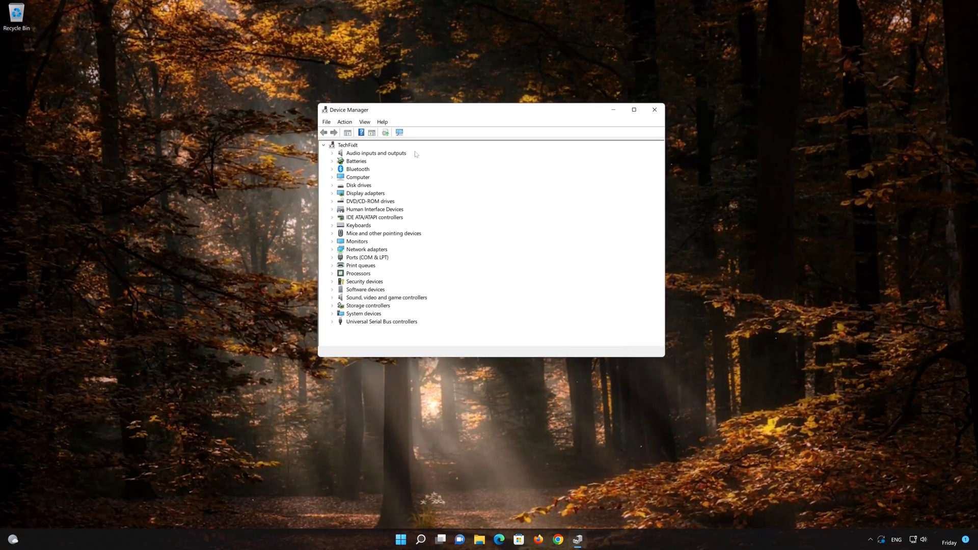
{"action": "left_click", "coordinate": [331, 153]}
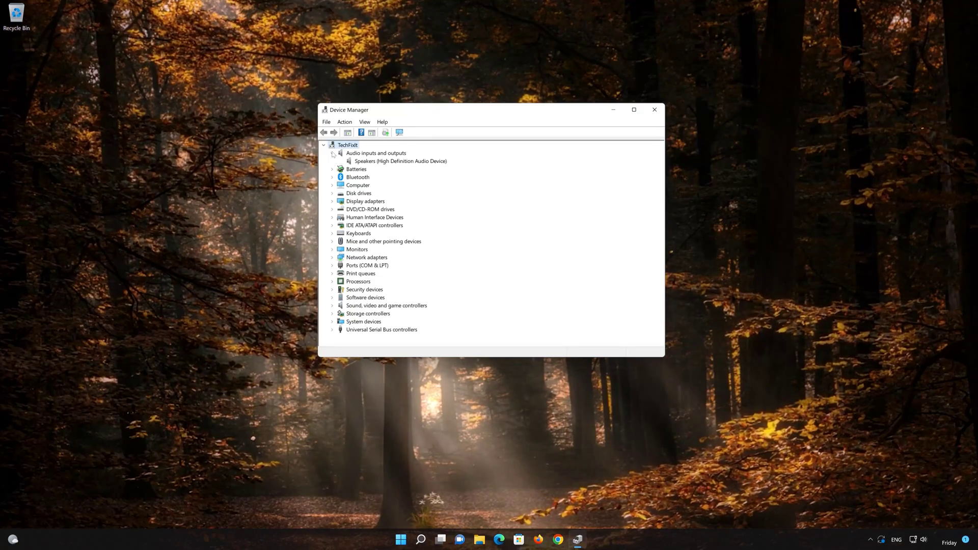
{"action": "left_click", "coordinate": [366, 162]}
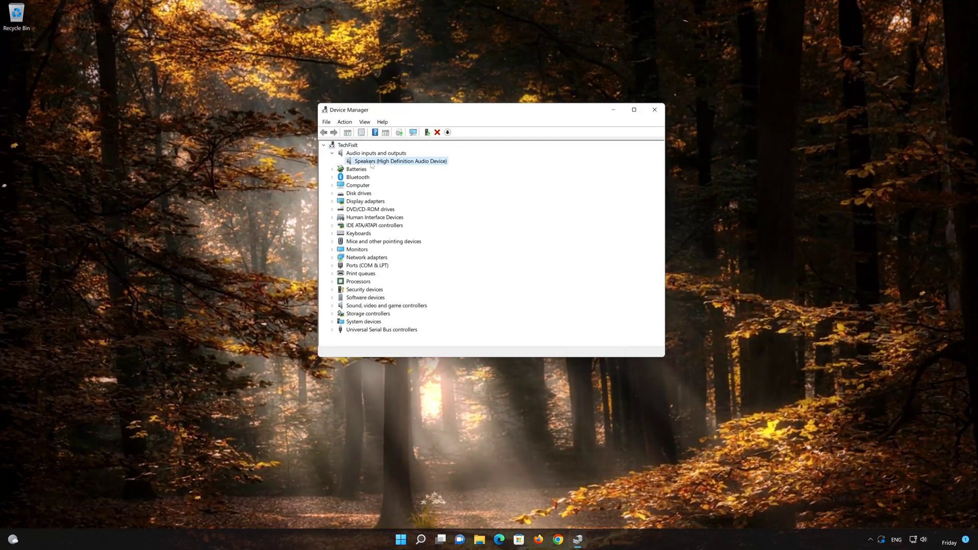
{"action": "right_click", "coordinate": [407, 162]}
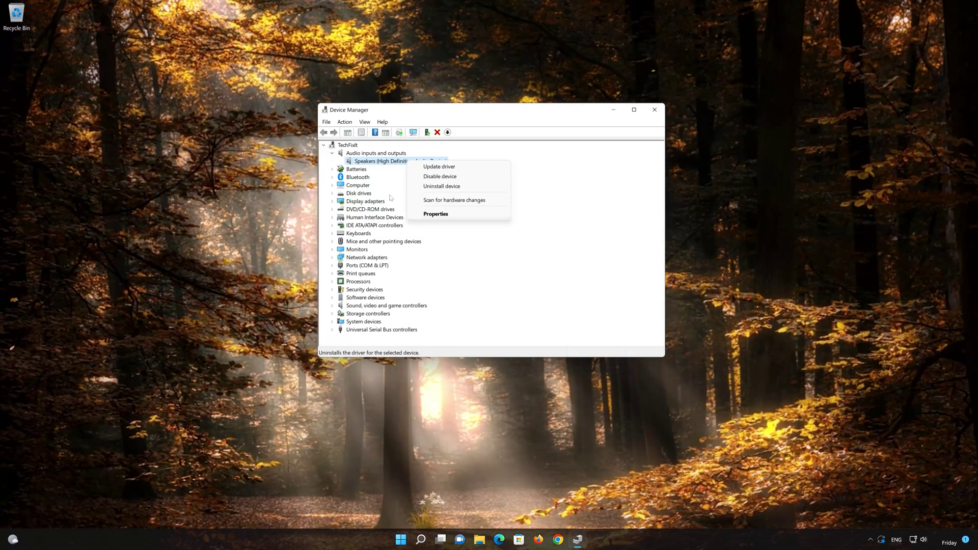
- In Speakers Properties > Driver, disable the speakers device and re-enable it
{"action": "left_click", "coordinate": [453, 215]}
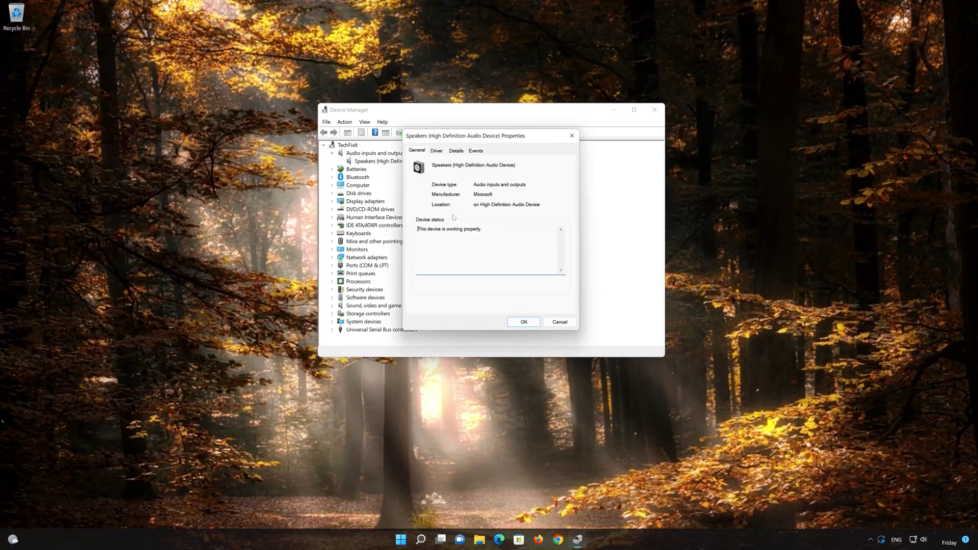
{"action": "left_click", "coordinate": [438, 151]}
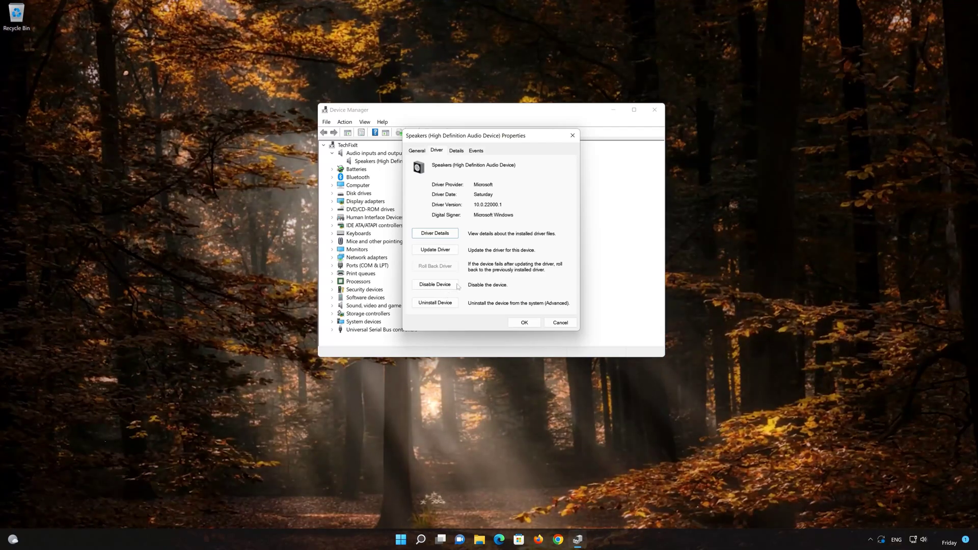
{"action": "left_click", "coordinate": [440, 288]}
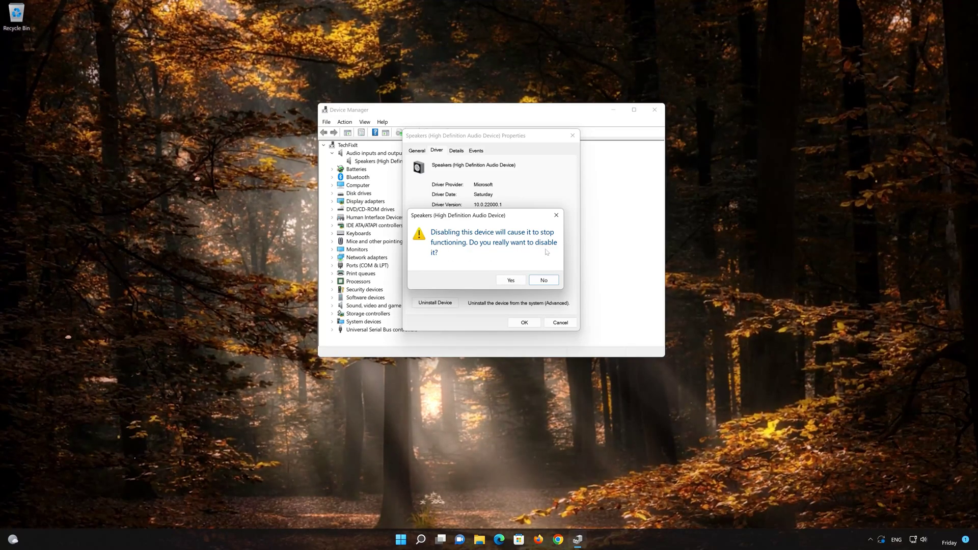
{"action": "left_click", "coordinate": [508, 284]}
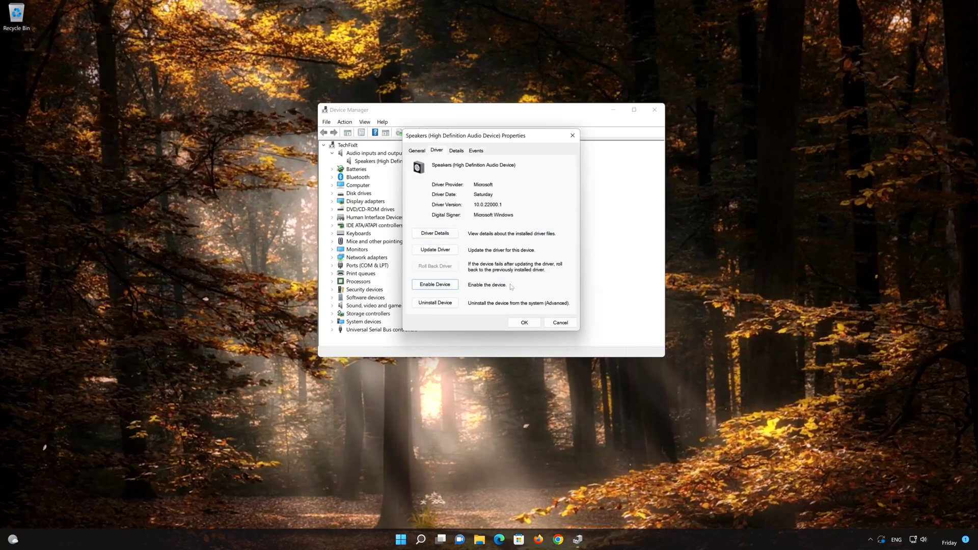
{"action": "left_click", "coordinate": [439, 287]}
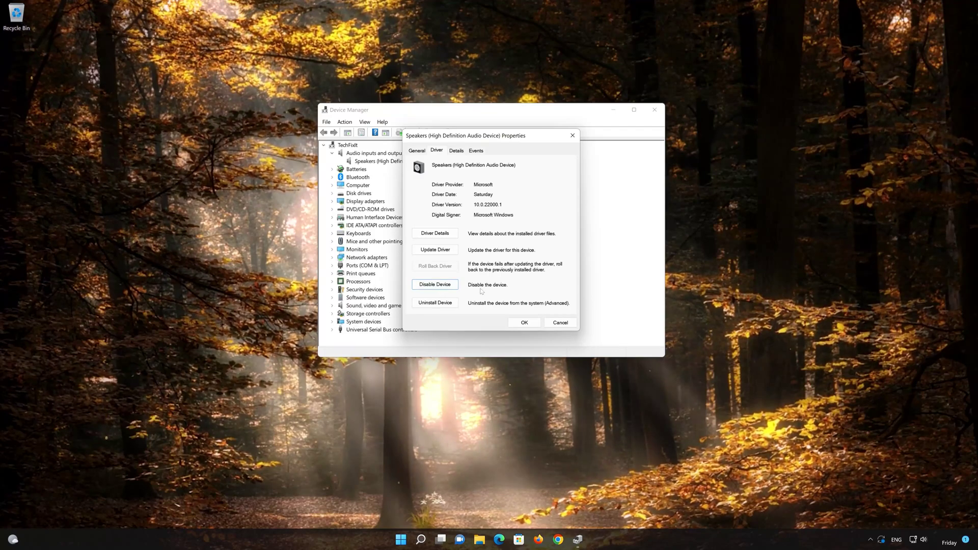
- Uninstall the Speakers device, confirm removal, and head to the restart options
{"action": "left_click", "coordinate": [434, 305]}
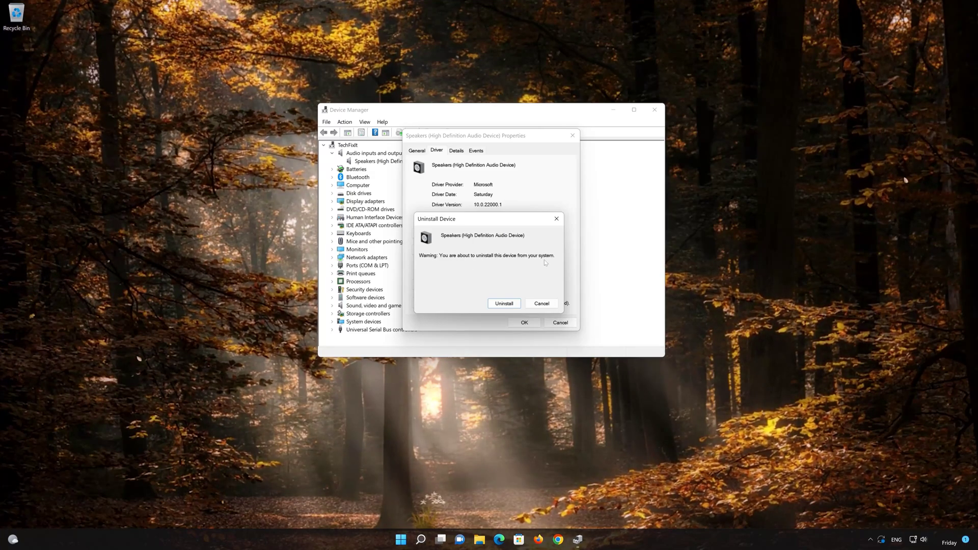
{"action": "left_click", "coordinate": [505, 304]}
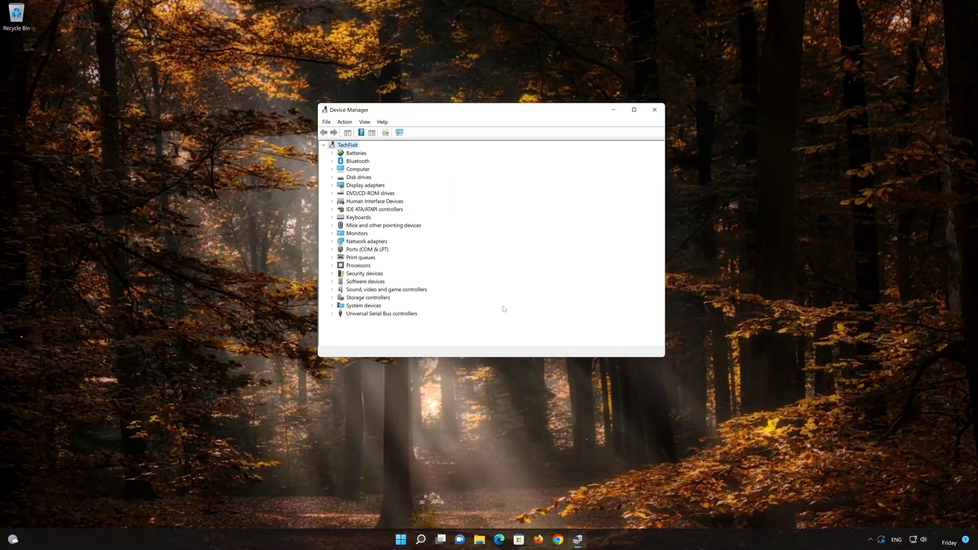
{"action": "left_click", "coordinate": [402, 540]}
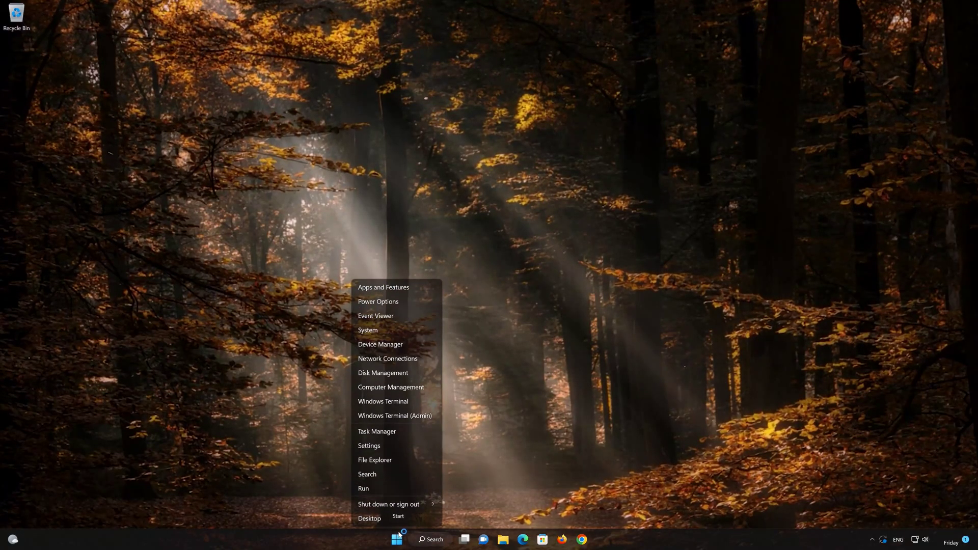
- In Device Manager, expand Sound, video and game controllers and bring up High Definition Audio Device actions
{"action": "left_click", "coordinate": [420, 341]}
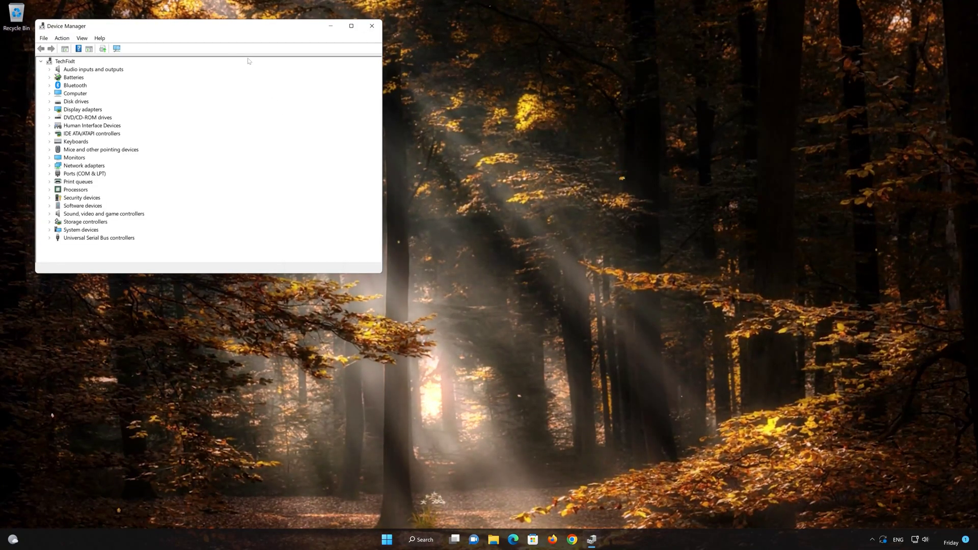
{"action": "left_click_drag", "start_coordinate": [227, 32], "coordinate": [527, 142]}
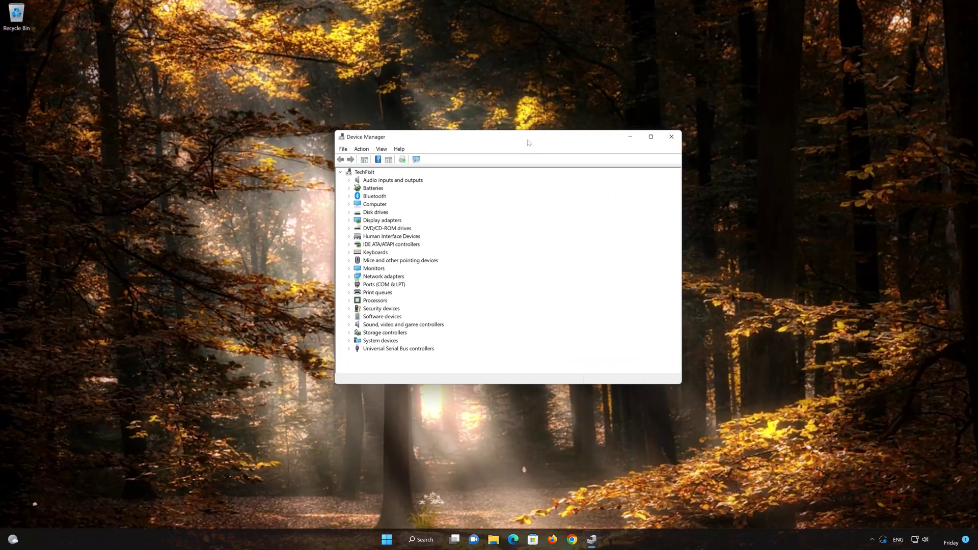
{"action": "left_click", "coordinate": [349, 324]}
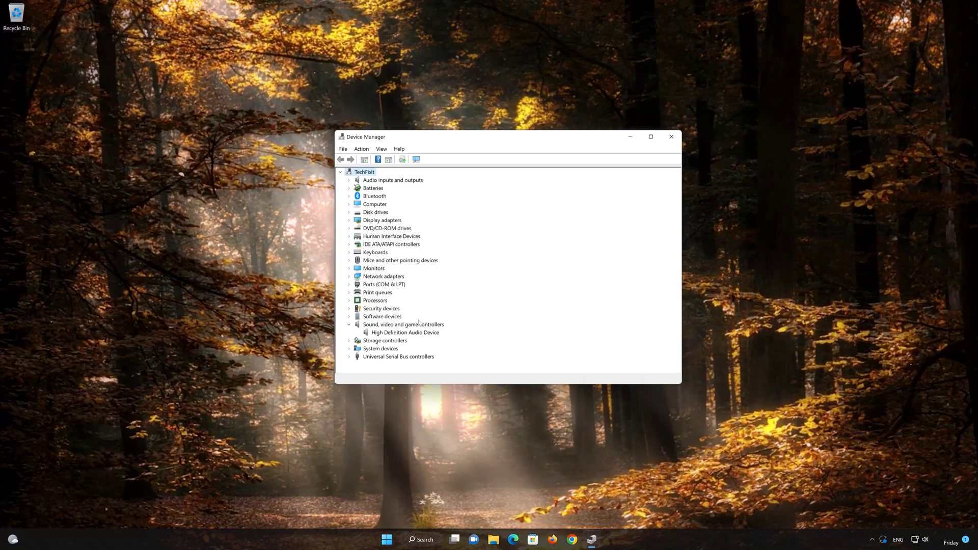
{"action": "right_click", "coordinate": [399, 332]}
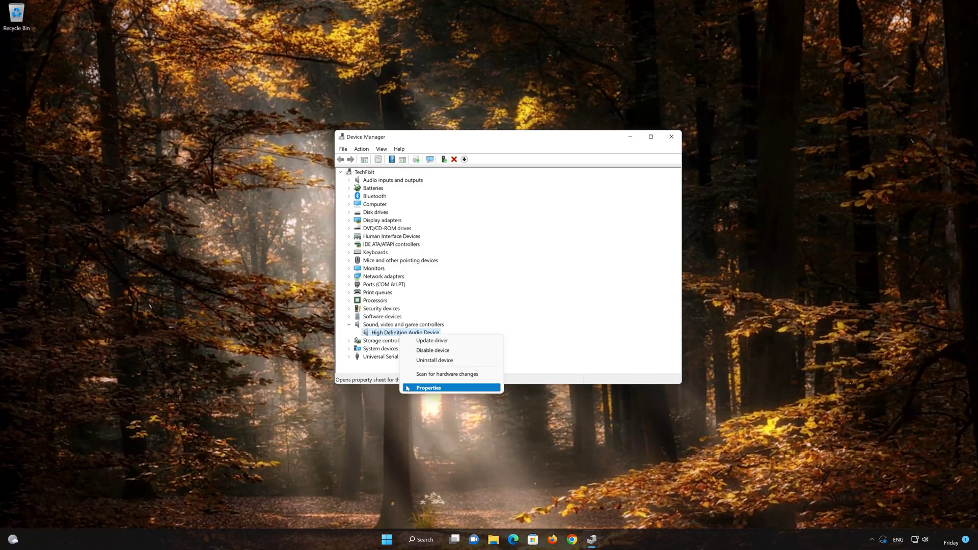
- From the device's Properties > Driver, start the Update Driver wizard
{"action": "left_click", "coordinate": [460, 388]}
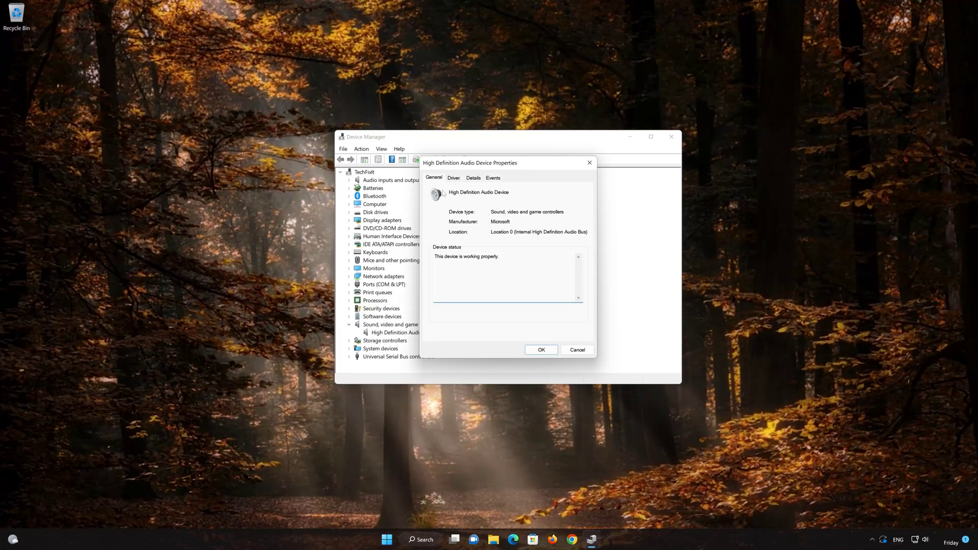
{"action": "left_click", "coordinate": [454, 177]}
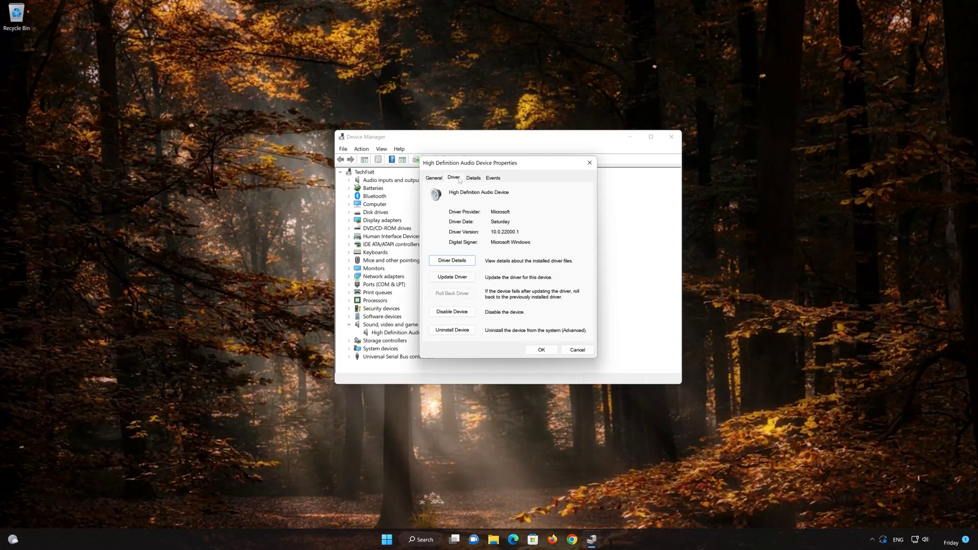
{"action": "left_click", "coordinate": [448, 280]}
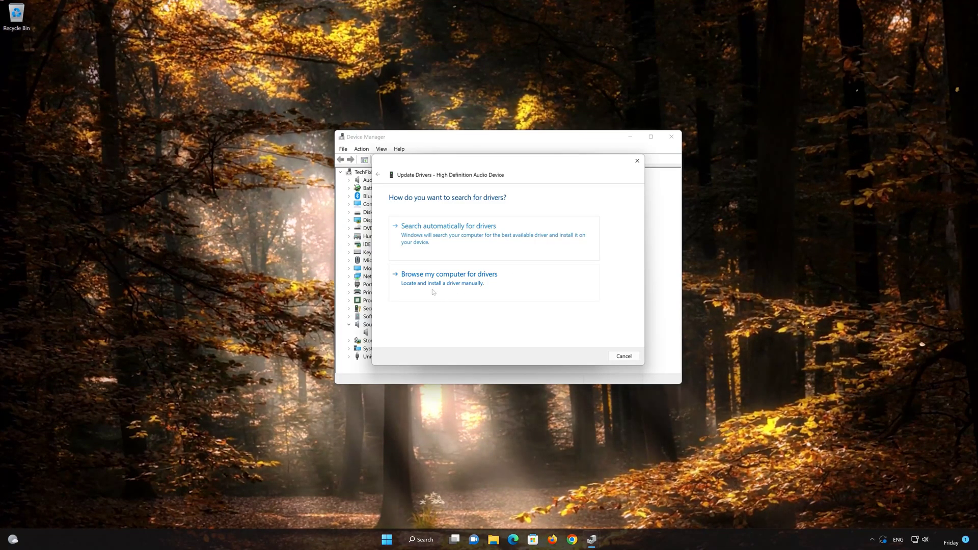
- Pick High Definition Audio Device from the local driver list, install it despite the warning, and close Properties
{"action": "left_click", "coordinate": [473, 286]}
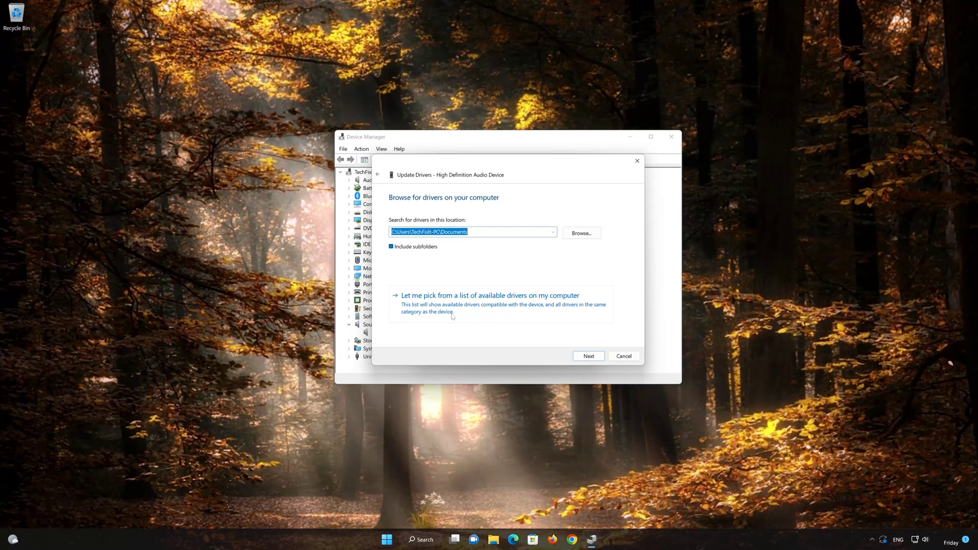
{"action": "left_click", "coordinate": [498, 306]}
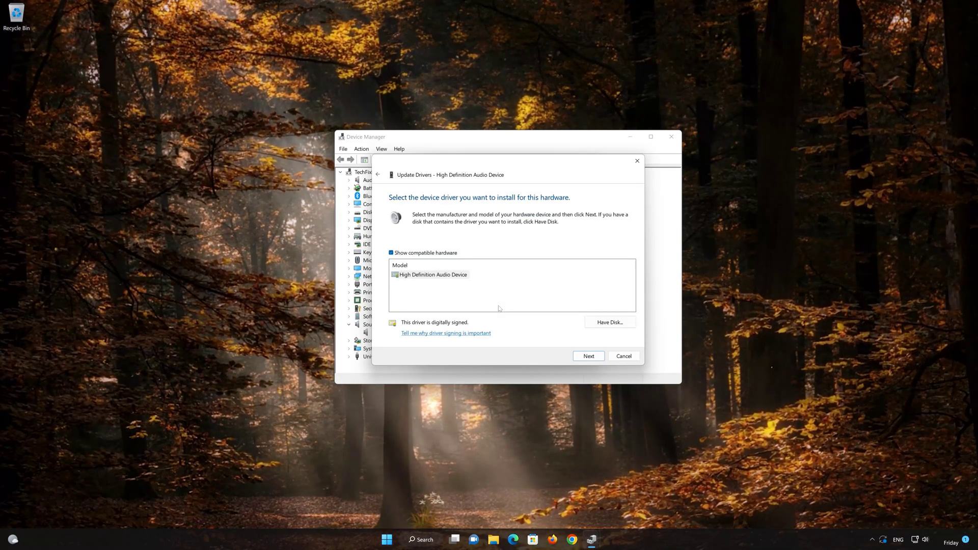
{"action": "left_click", "coordinate": [405, 277]}
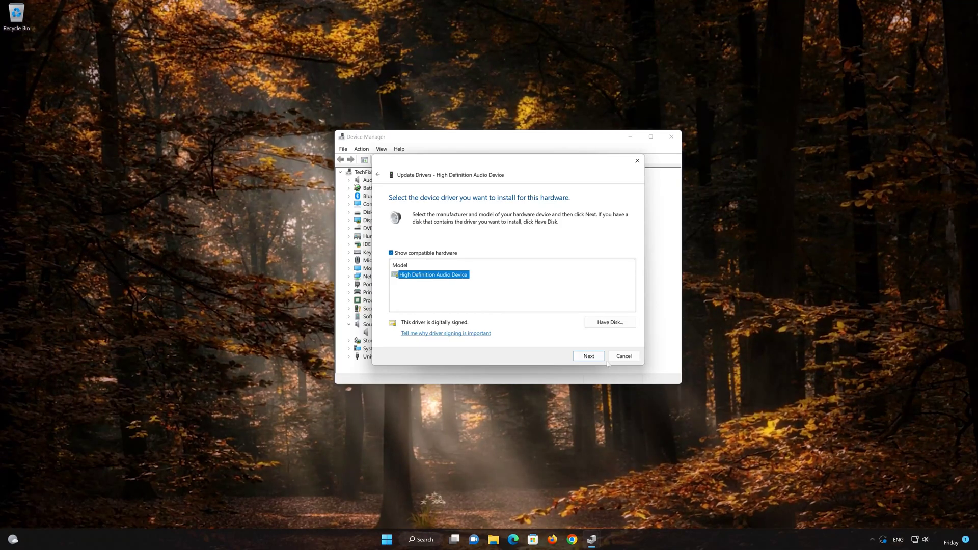
{"action": "left_click", "coordinate": [589, 357]}
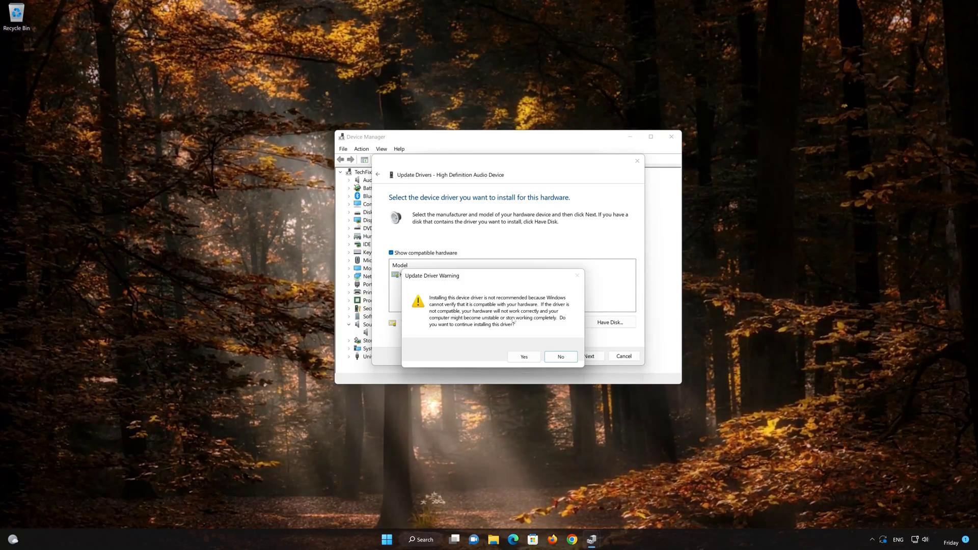
{"action": "left_click", "coordinate": [521, 357]}
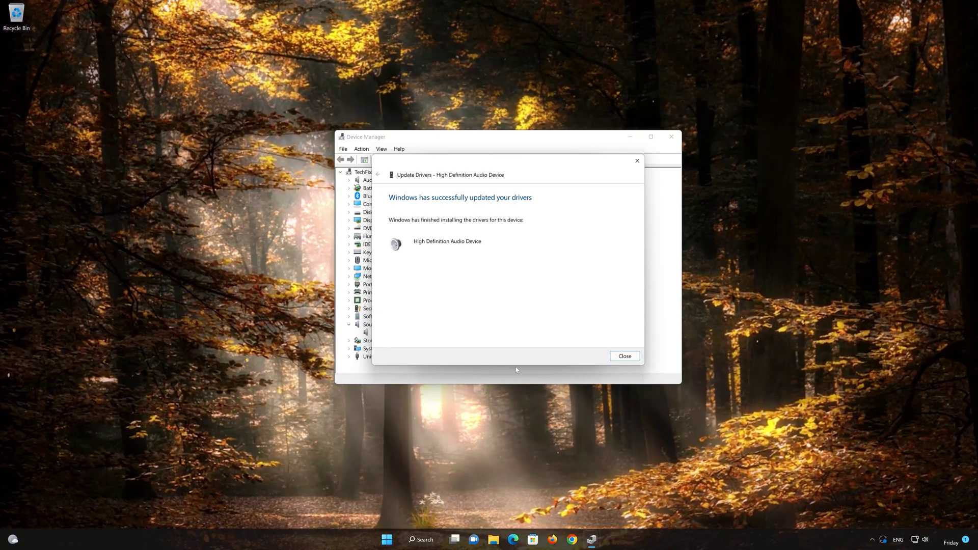
{"action": "left_click", "coordinate": [624, 356]}
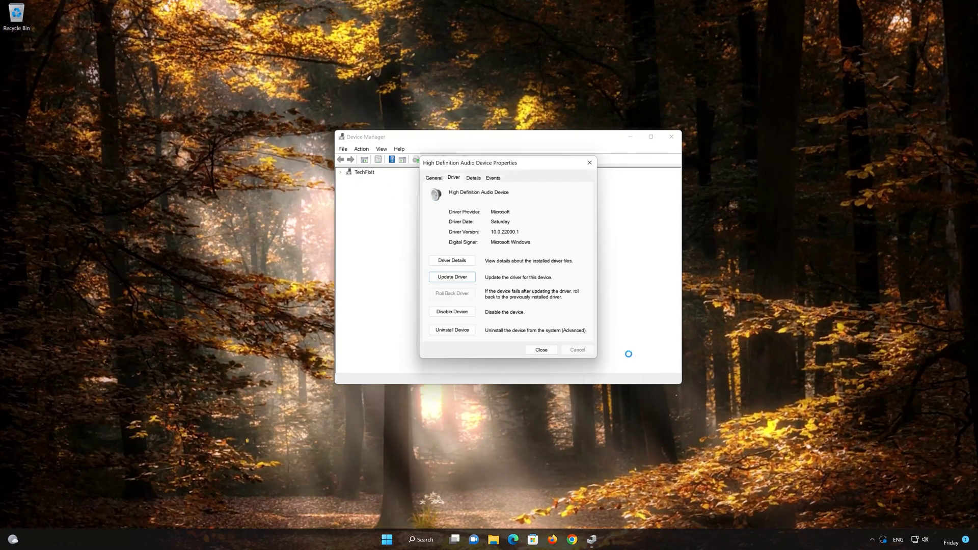
{"action": "left_click", "coordinate": [545, 351]}
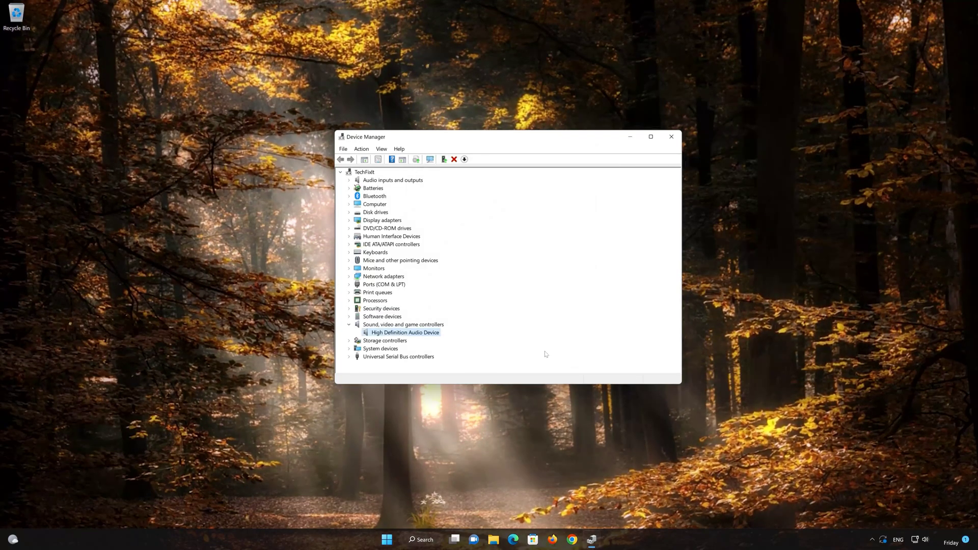
- Close Device Manager and restart the computer from the Start menu power options
{"action": "left_click", "coordinate": [670, 135]}
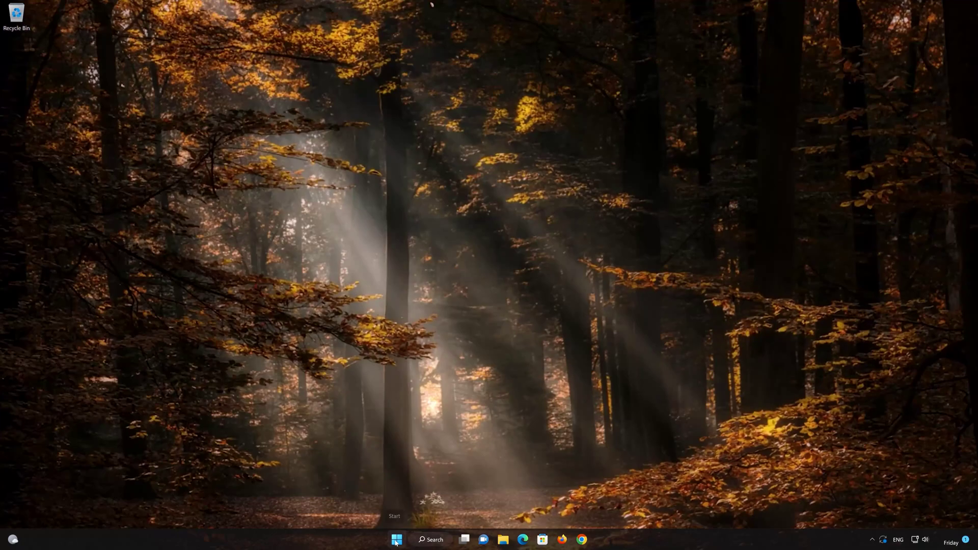
{"action": "left_click", "coordinate": [396, 539]}
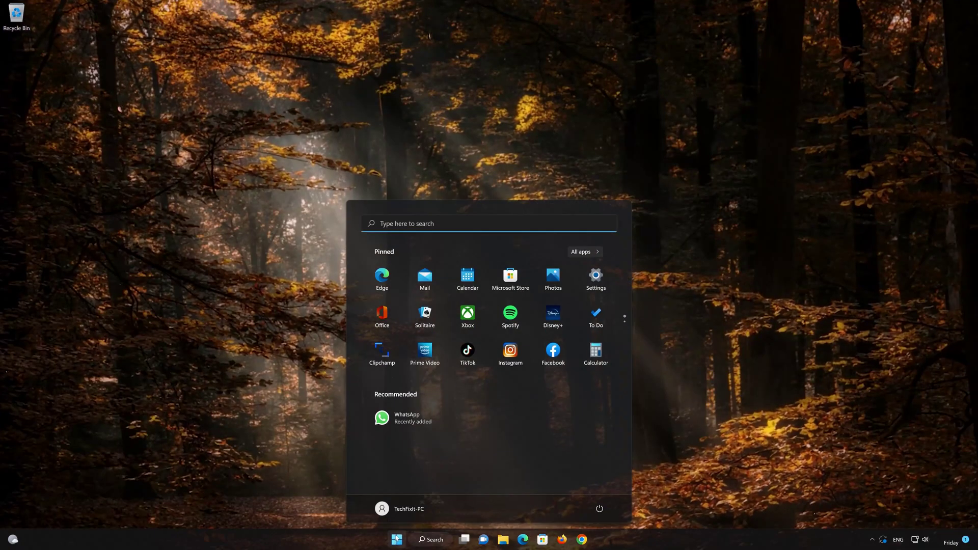
{"action": "left_click", "coordinate": [598, 508]}
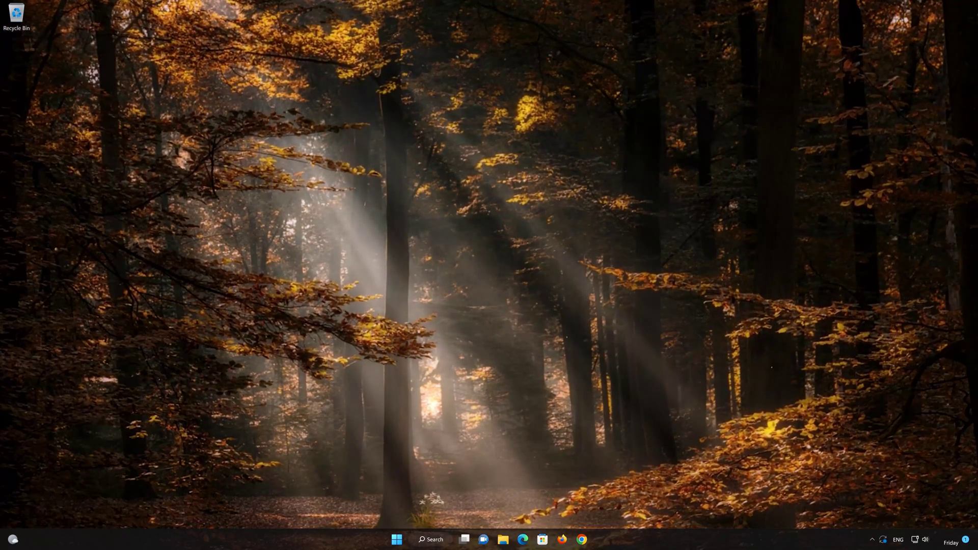
- Raise the volume once so the volume flyout appears, showing level 64
{"action": "key", "text": "XF86AudioRaiseVolume"}
{"action": "key", "text": "XF86AudioRaiseVolume"}
{"action": "key", "text": "XF86AudioRaiseVolume"}
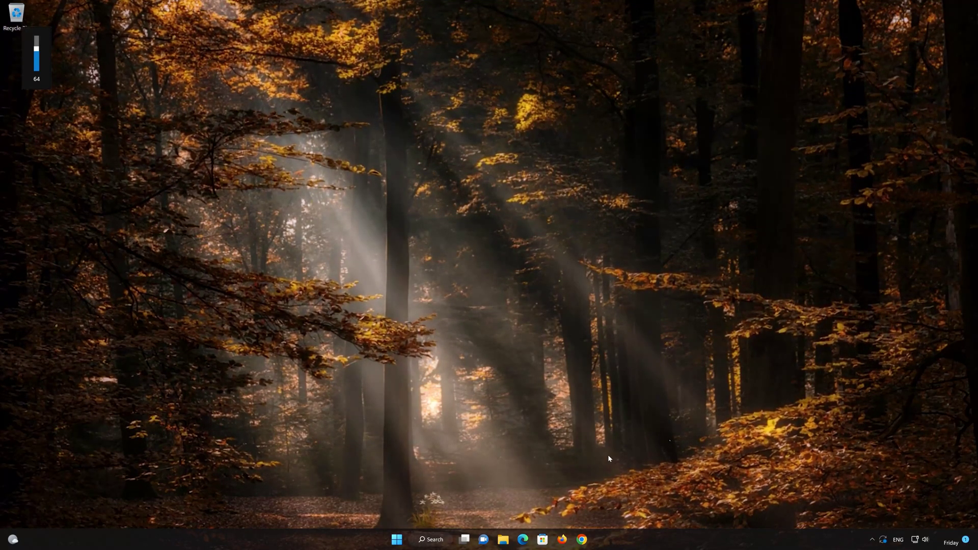